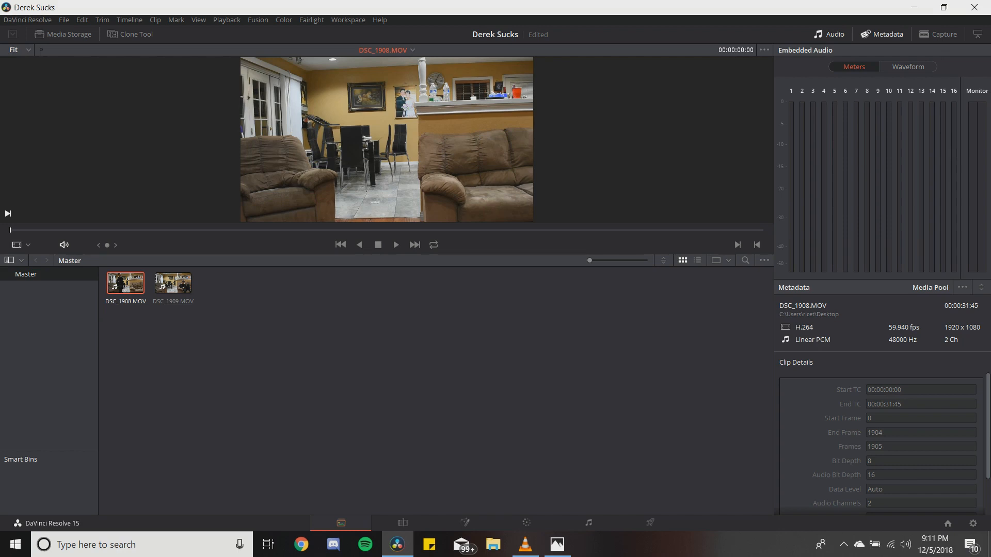
drag(774, 8, 822, 127)
drag(816, 30, 525, 429)
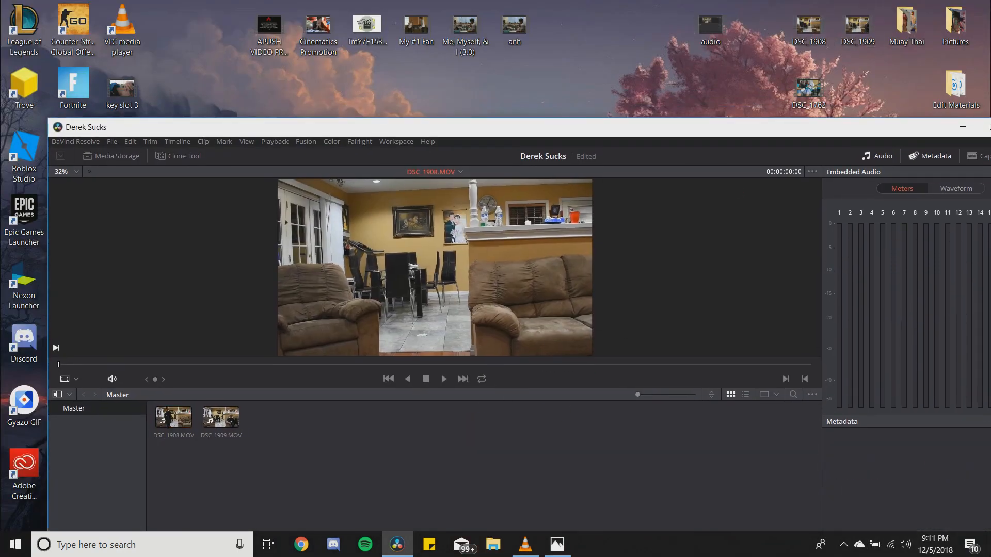
drag(526, 127, 493, 0)
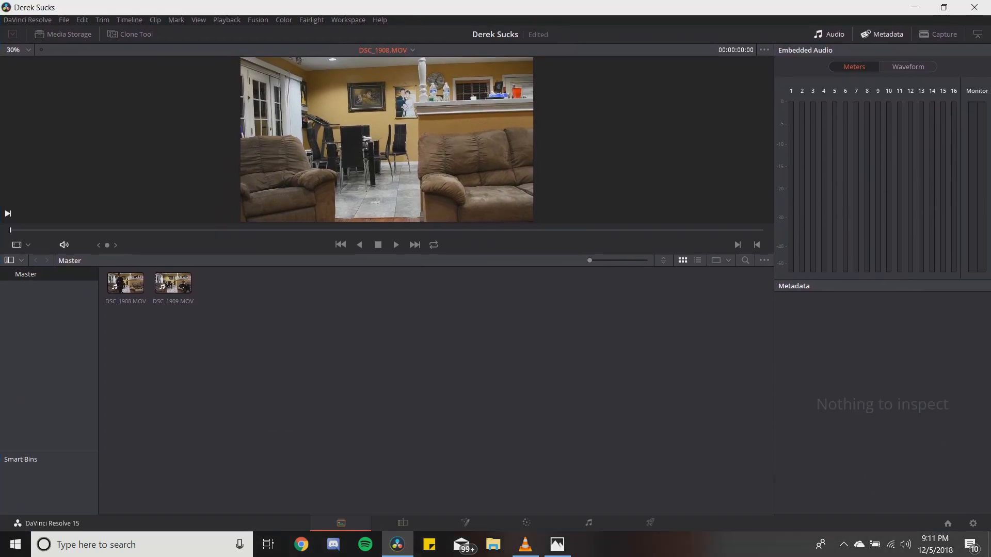
Step: Scrub through DSC_1908.MOV and compare it with DSC_1909.MOV in the media viewer
drag(10, 230, 406, 230)
click(172, 284)
click(121, 284)
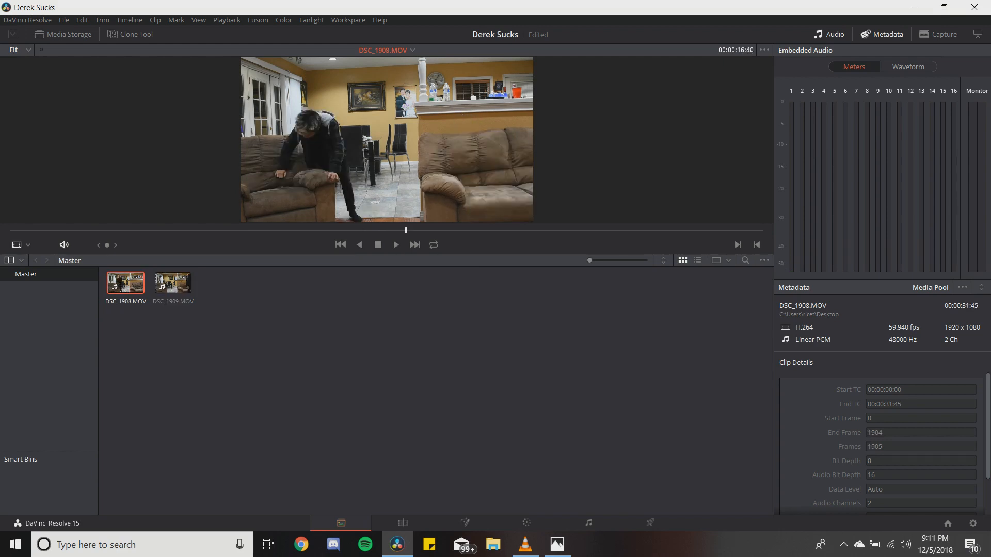
click(402, 522)
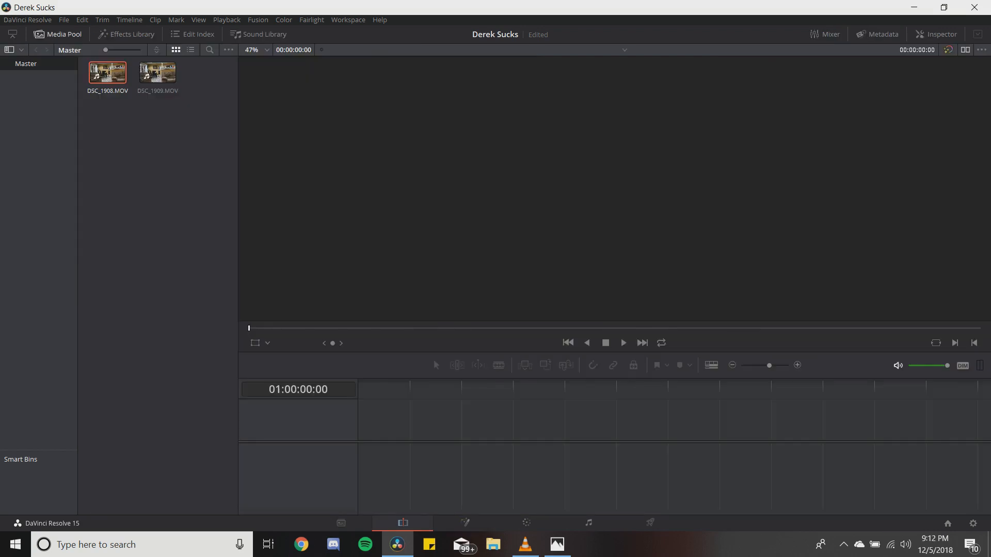
key(shift+2)
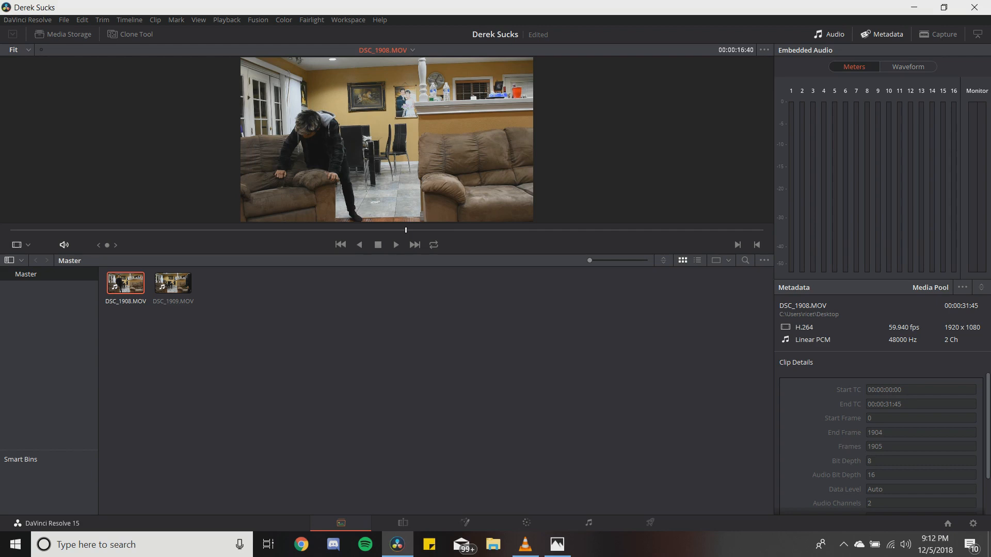
click(172, 283)
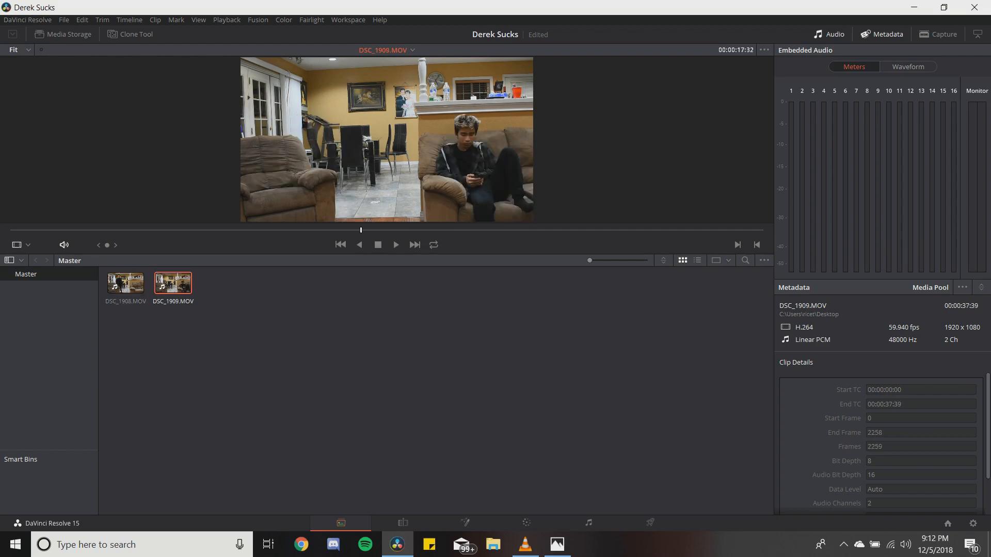
click(126, 283)
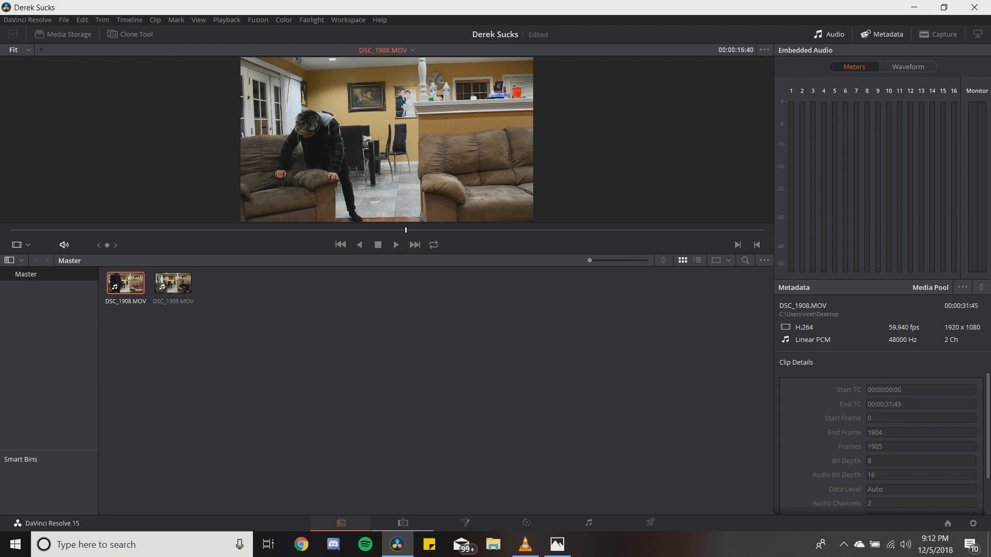
Step: On the Edit page, place DSC_1908.MOV on Video 1 and stack DSC_1909.MOV above it on Video 2, both at the timeline start
click(403, 523)
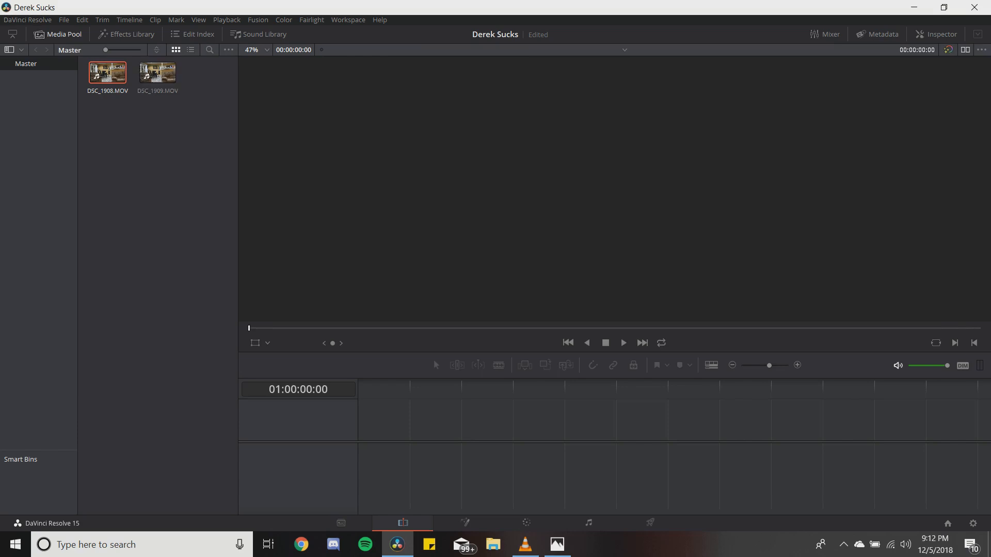
click(58, 35)
click(58, 35)
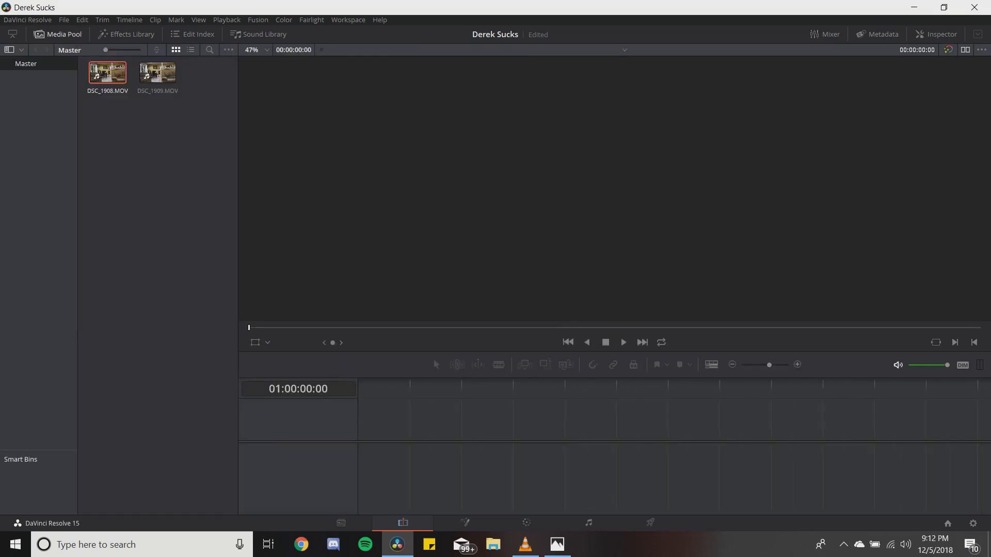
drag(433, 359, 433, 314)
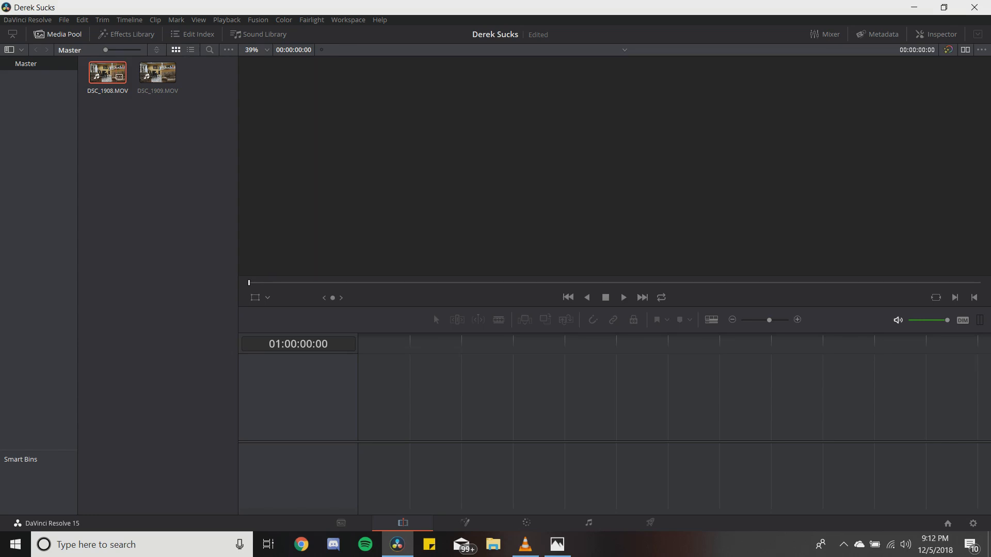
drag(107, 73, 360, 400)
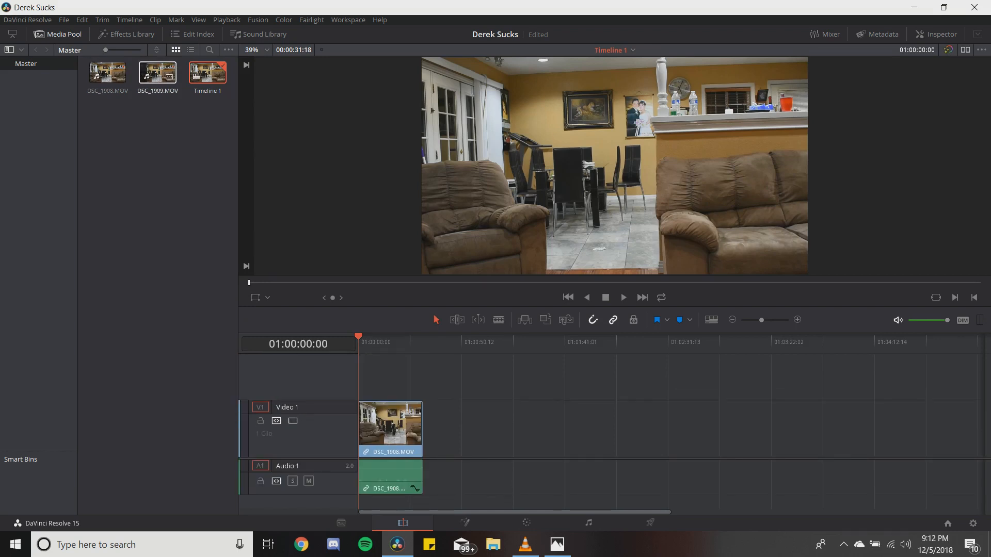
drag(158, 73, 396, 377)
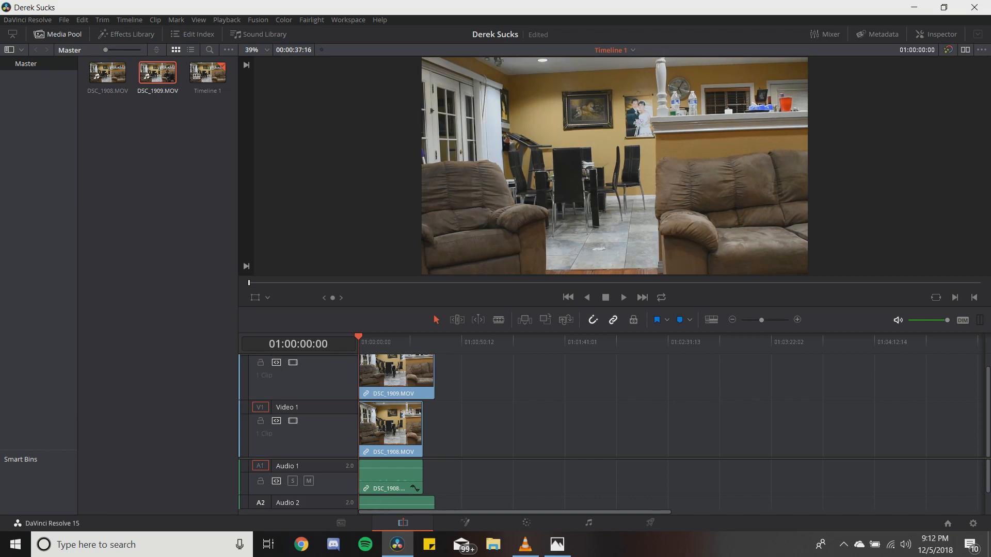
Step: Select the DSC_1909.MOV clip on Video 2 and position the playhead at 01:00:11:17, with the timeline enlarged
scroll(410, 411, up, 4)
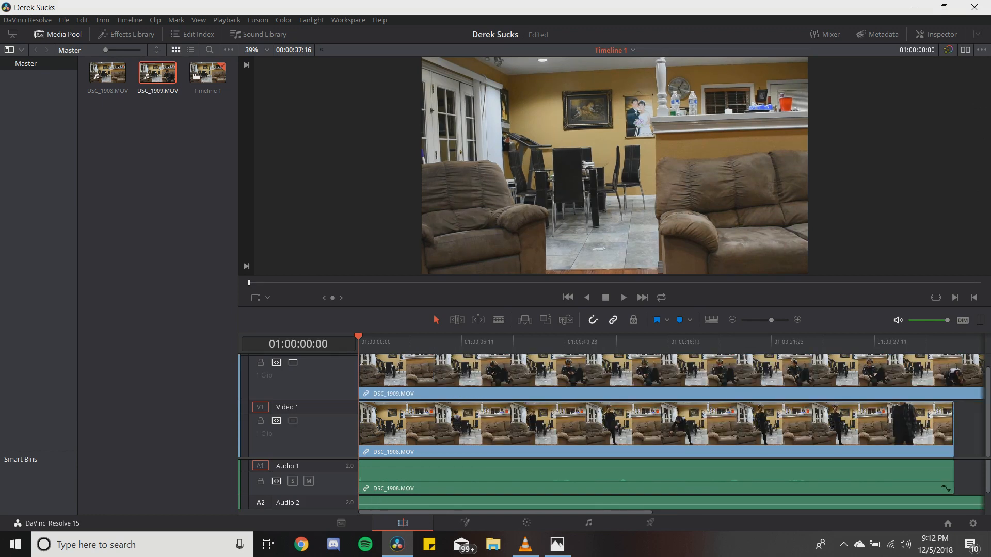
drag(412, 307, 412, 270)
click(423, 361)
click(423, 416)
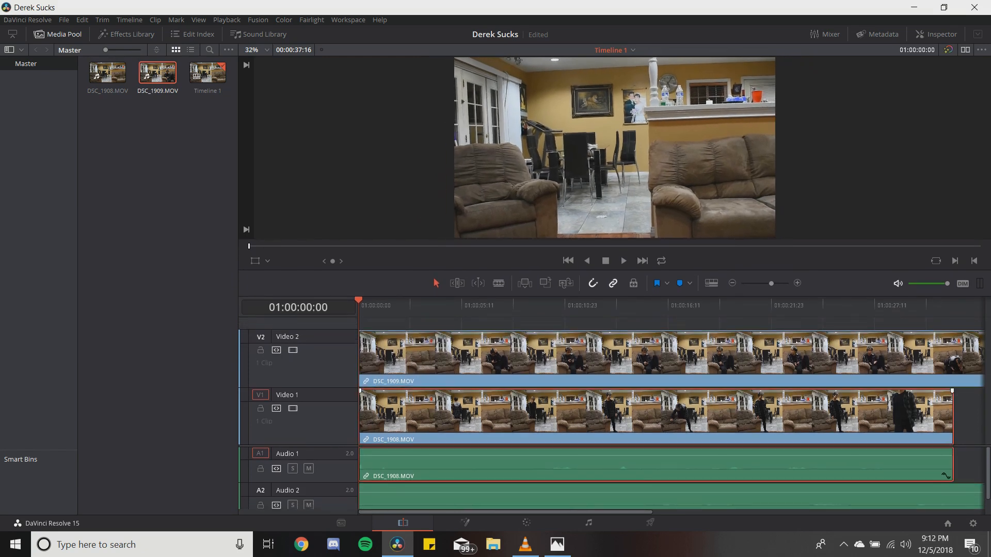
drag(500, 307, 557, 306)
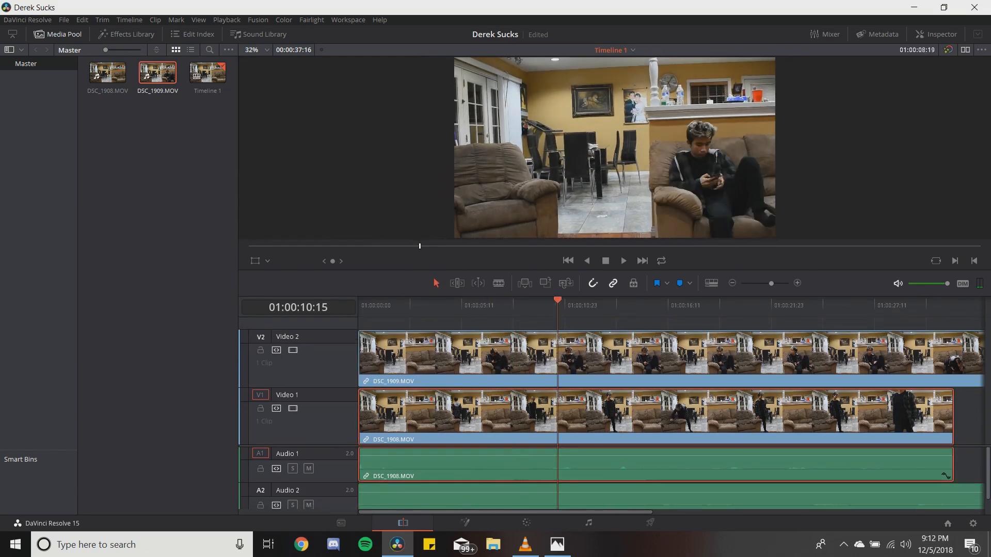
click(557, 359)
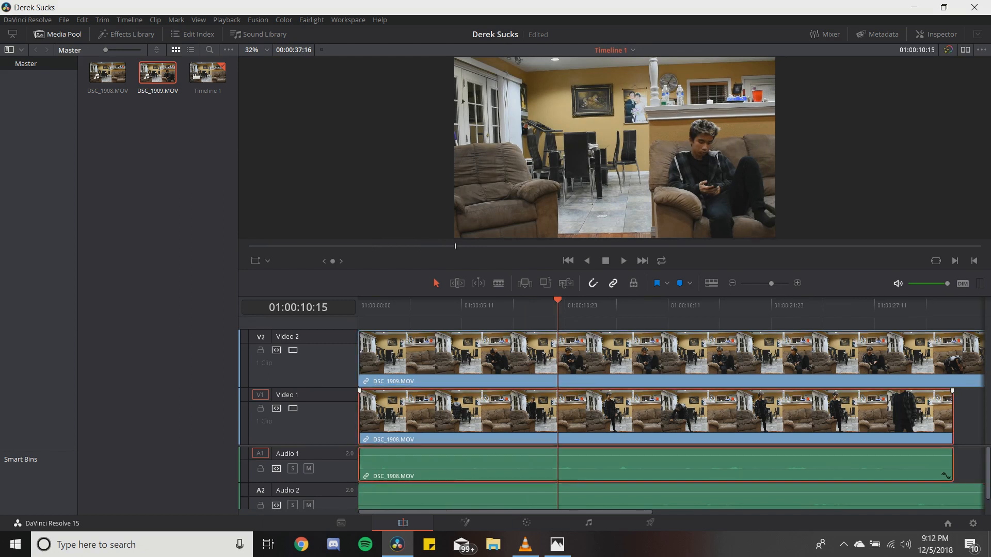
drag(433, 277, 433, 296)
drag(557, 324, 577, 324)
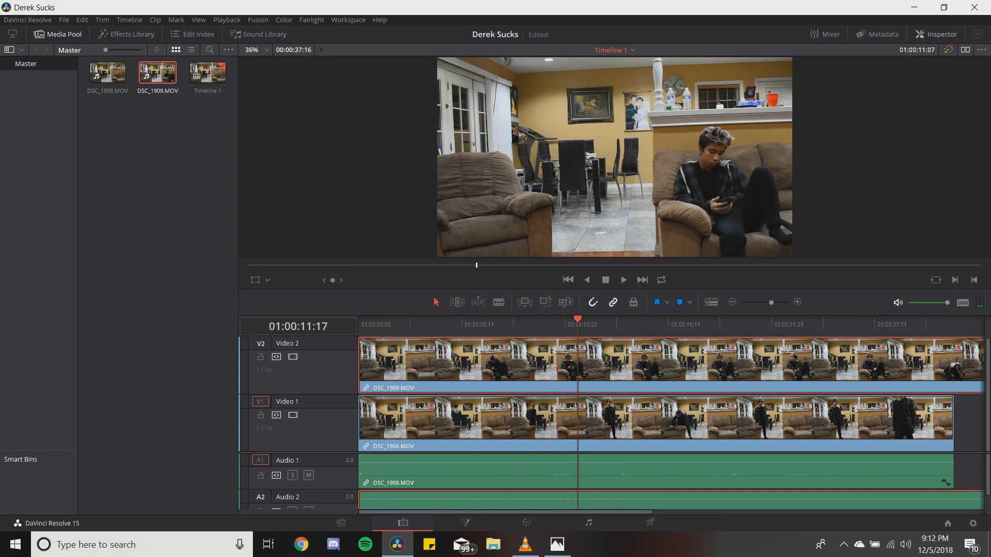
Step: Crop the DSC_1909.MOV clip from the left by about 1168.7 and soften the crop edge to about 21.74
click(936, 34)
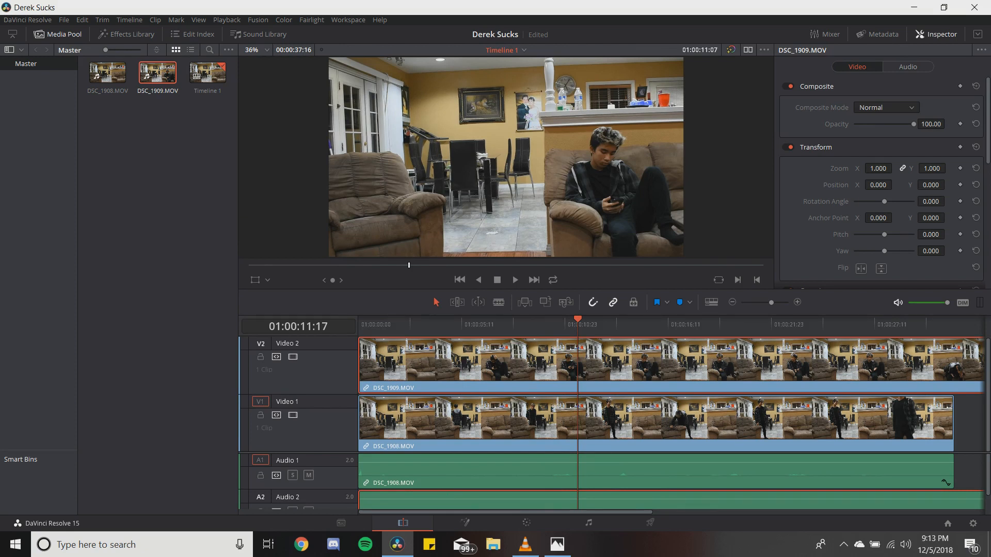
scroll(880, 181, down, 3)
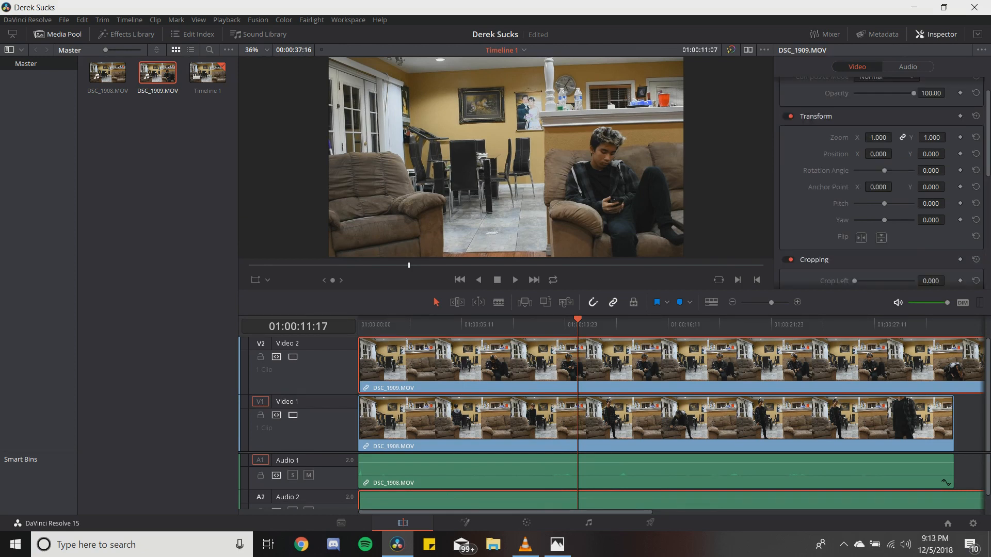
scroll(880, 181, up, 3)
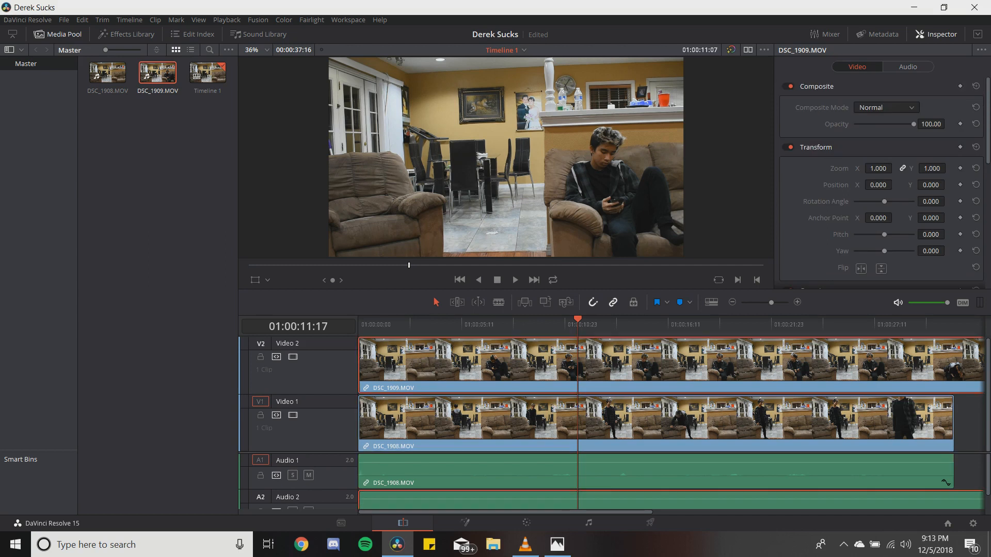
scroll(880, 180, down, 3)
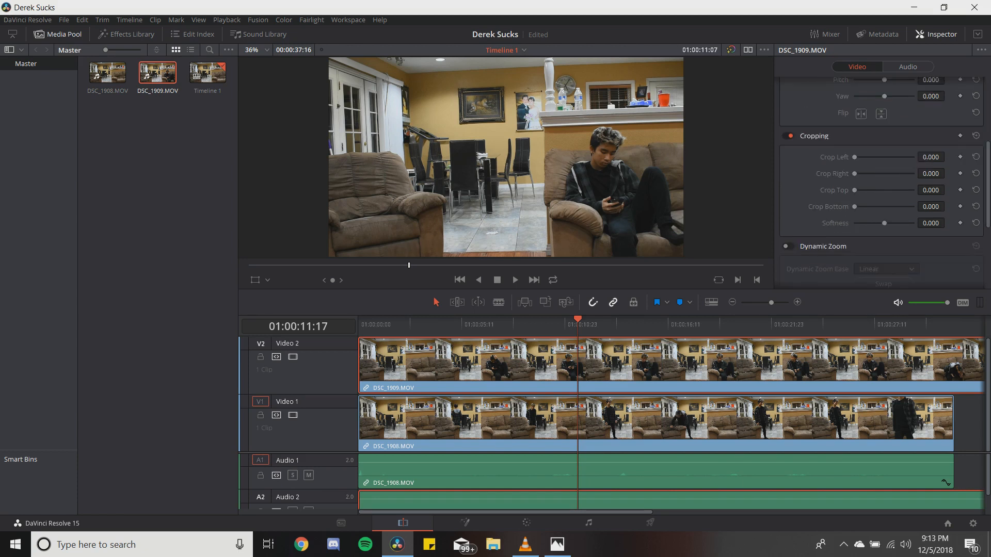
drag(854, 157, 890, 157)
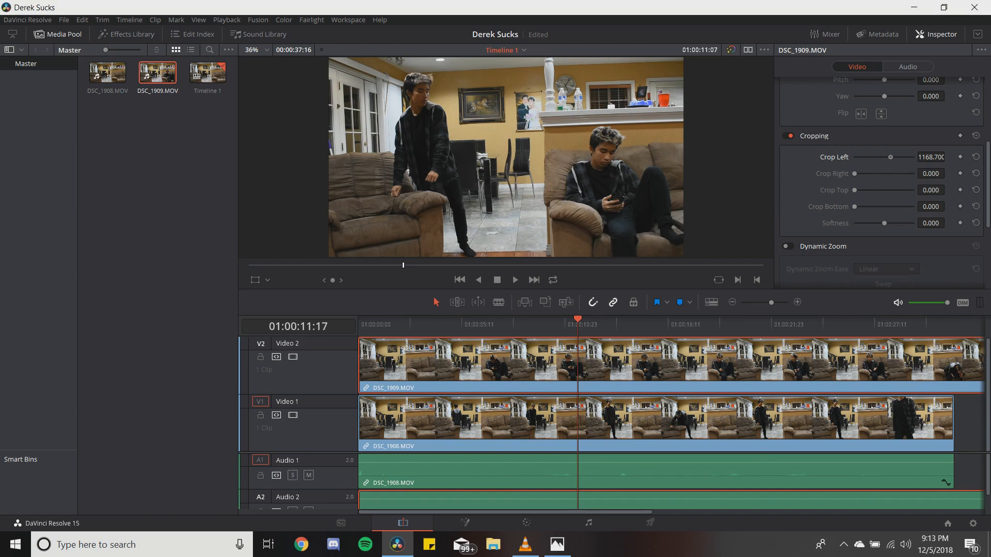
drag(888, 157, 890, 157)
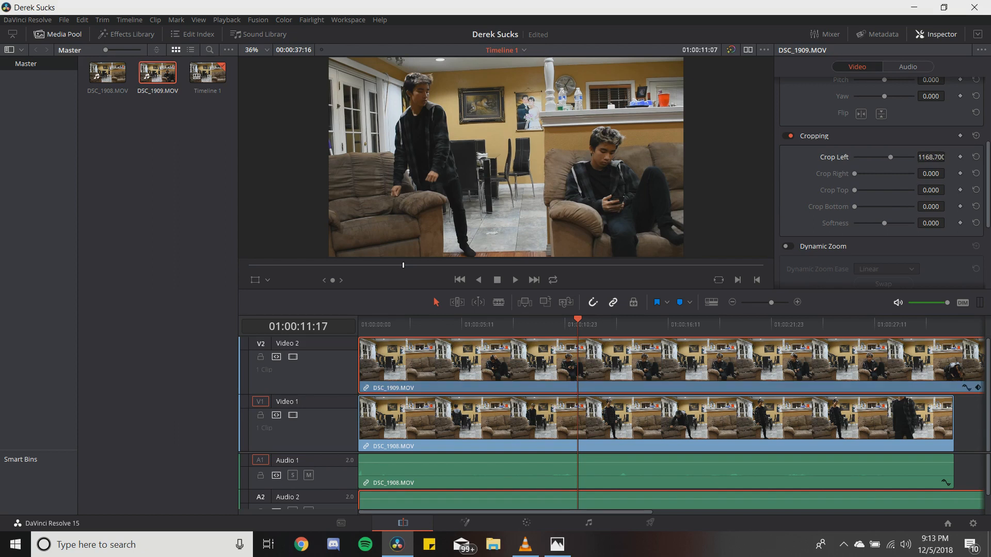
drag(884, 223, 893, 223)
mouse_move(892, 223)
mouse_down()
mouse_move(914, 223)
mouse_move(871, 223)
mouse_move(891, 223)
mouse_up()
Step: Play back the cropped composite in short stretches up to 01:00:16:08 to check the blend
key(space)
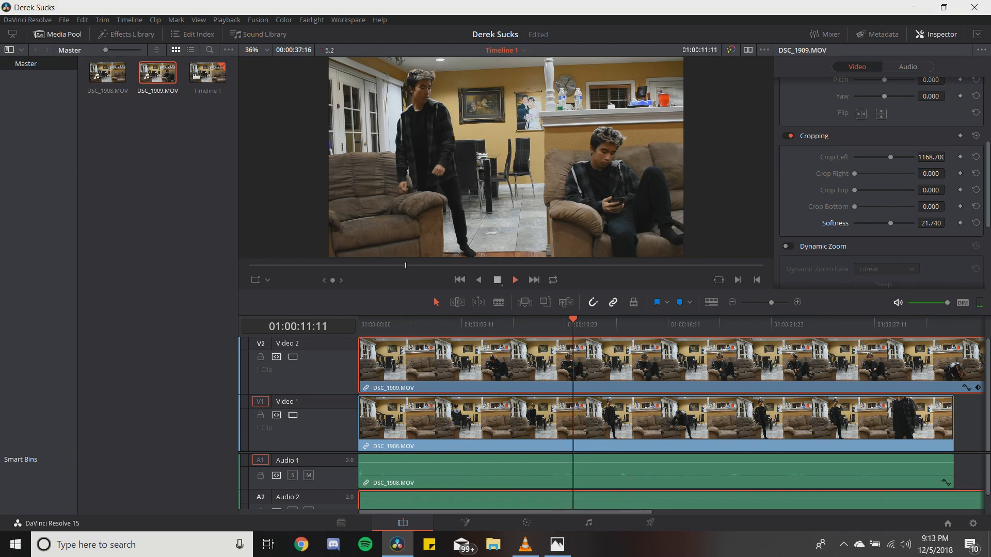
key(space)
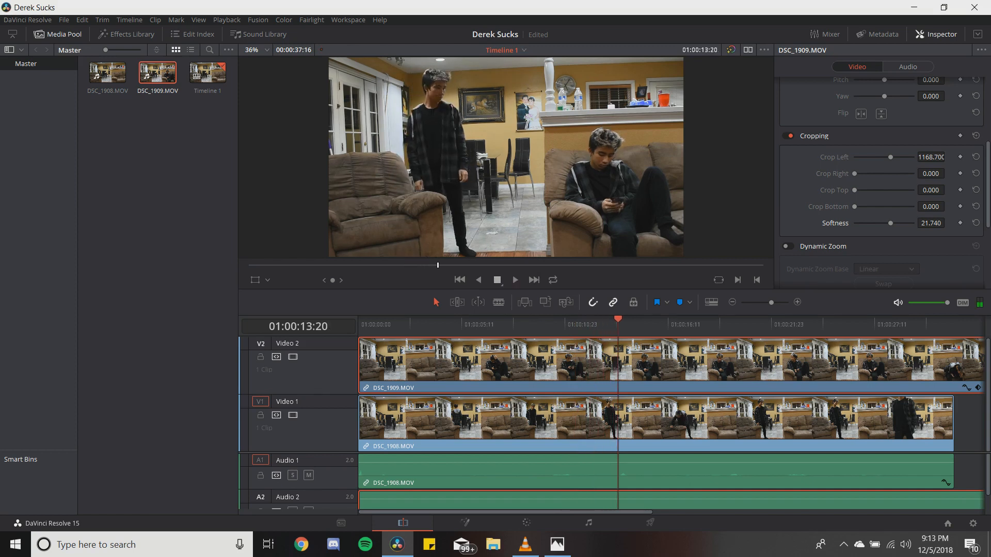
key(space)
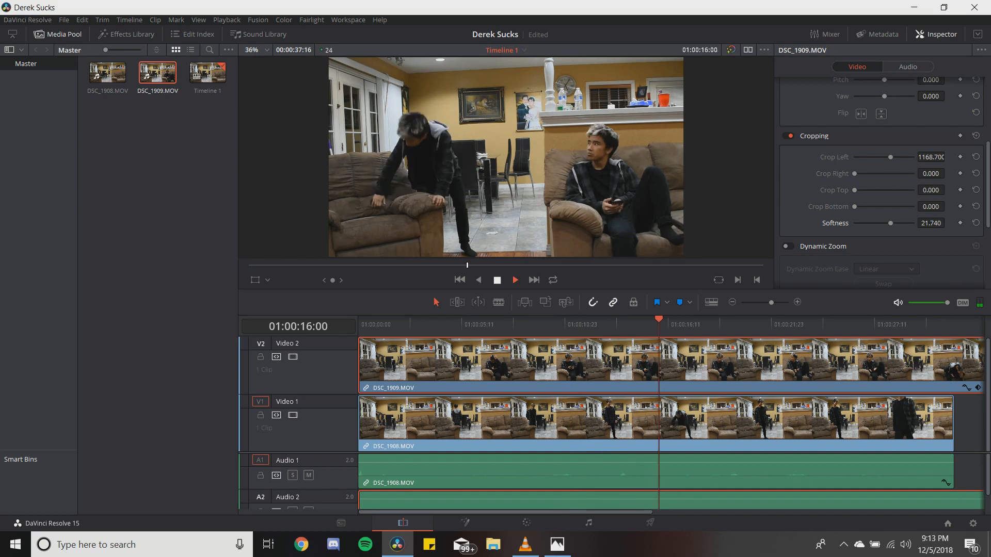
key(space)
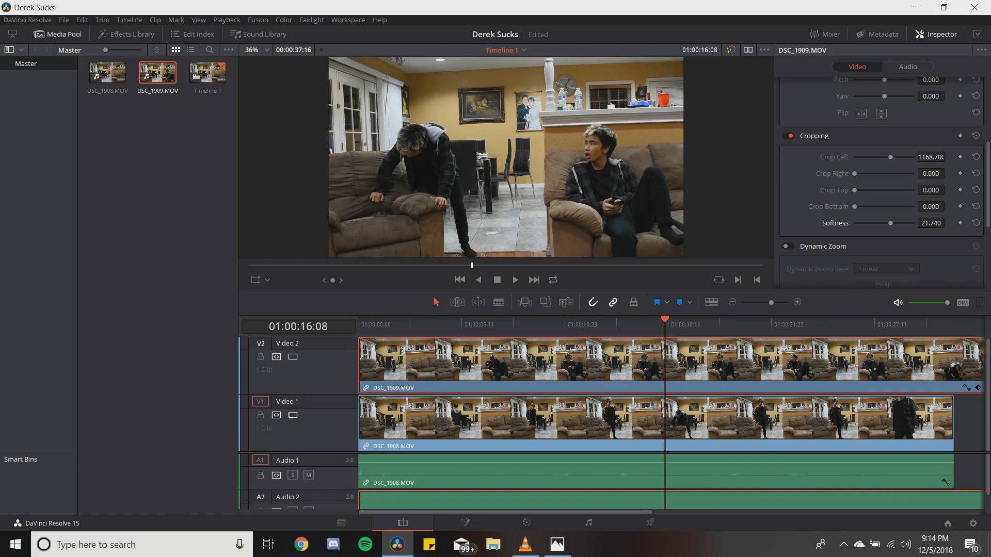
Step: At 01:00:28:14, reduce DSC_1909.MOV's left crop to about 1101.9 and fine-tune the softness, trying -20 and 7.83 before raising it further
mouse_move(890, 223)
mouse_down()
mouse_move(914, 223)
mouse_move(878, 223)
mouse_up()
drag(665, 319, 894, 320)
mouse_move(891, 156)
mouse_down()
mouse_move(914, 157)
mouse_move(869, 157)
mouse_move(888, 157)
mouse_up()
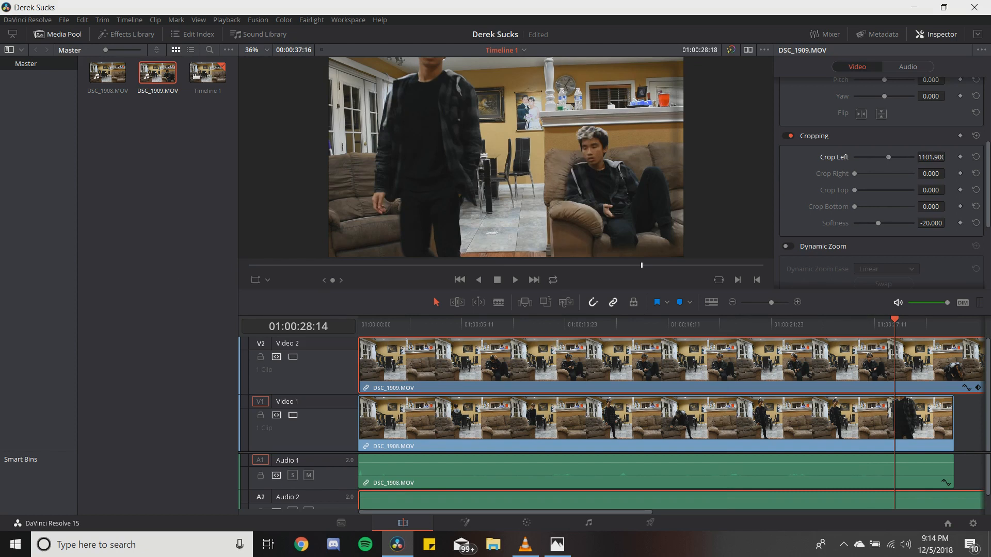
drag(877, 222, 886, 223)
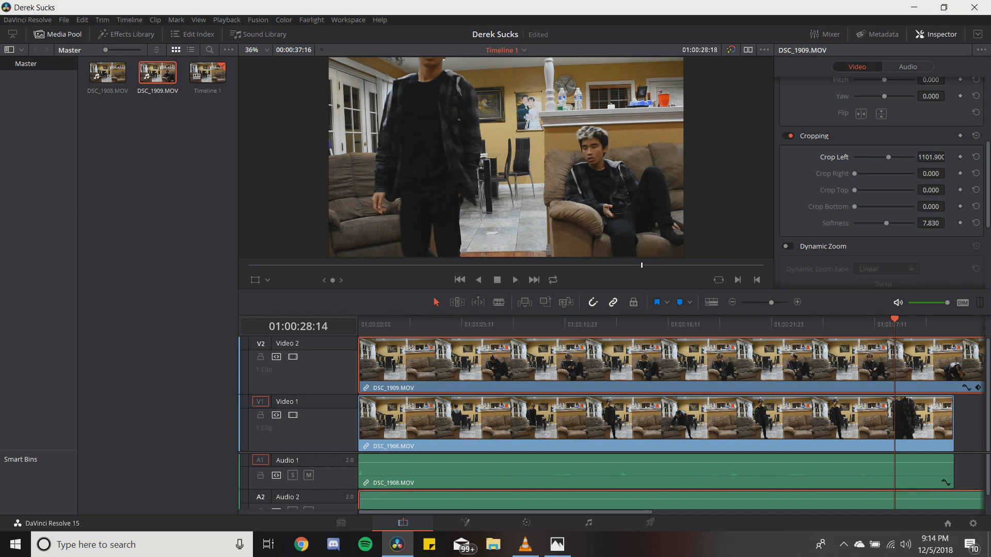
mouse_move(886, 223)
mouse_down()
mouse_move(876, 223)
mouse_move(914, 223)
mouse_move(854, 223)
mouse_move(914, 223)
mouse_move(883, 223)
mouse_move(892, 223)
mouse_up()
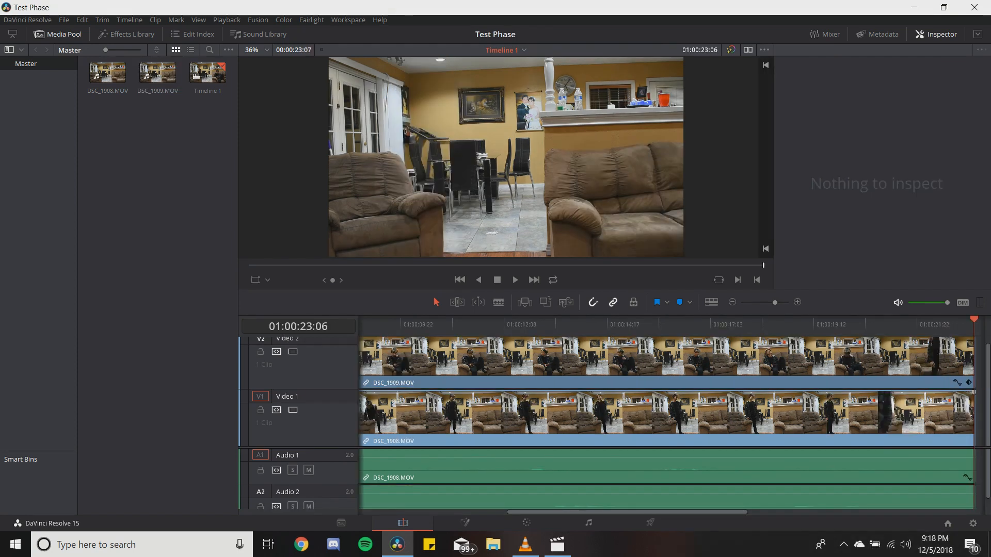
Step: Play the Test Phase timeline from its beginning to review the clone effect
key(Home)
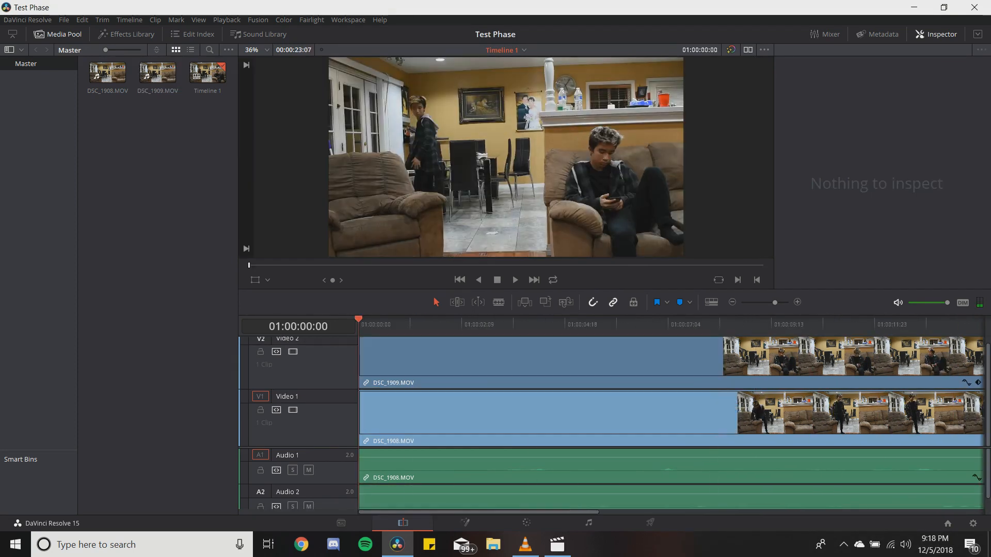
key(space)
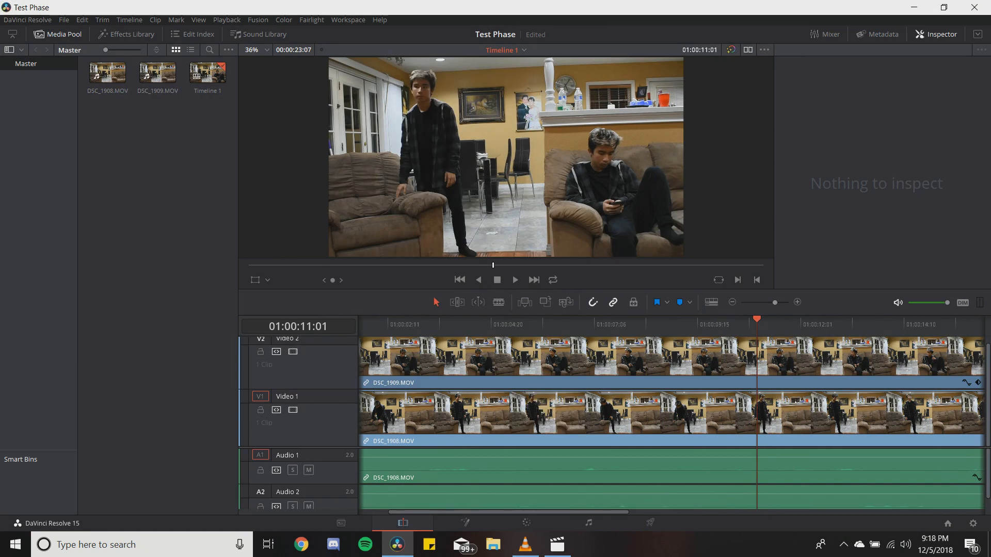
Step: Combine the DSC_1908.MOV and DSC_1909.MOV clips with their audio into one compound clip, keeping the default name
drag(655, 289, 655, 169)
drag(655, 253, 701, 487)
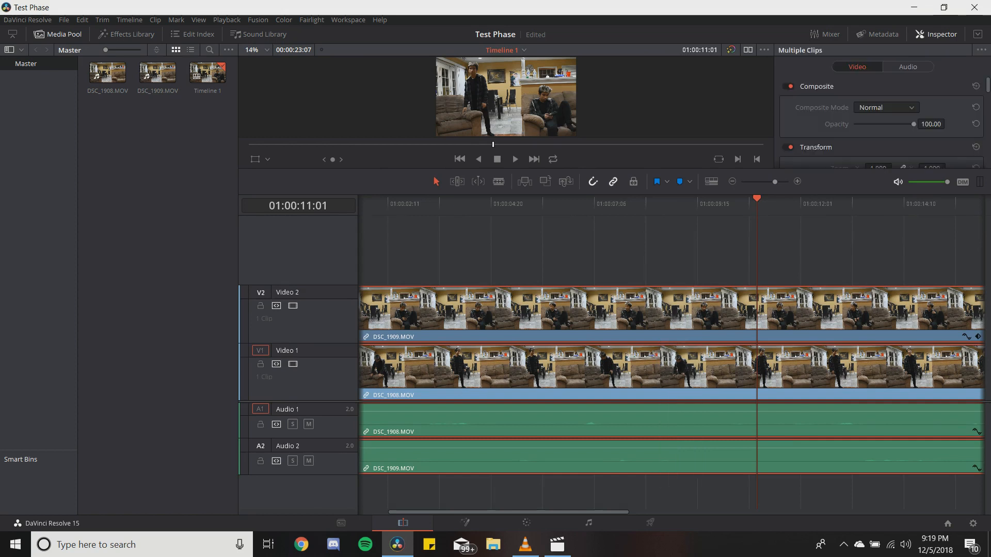
right_click(648, 326)
click(692, 7)
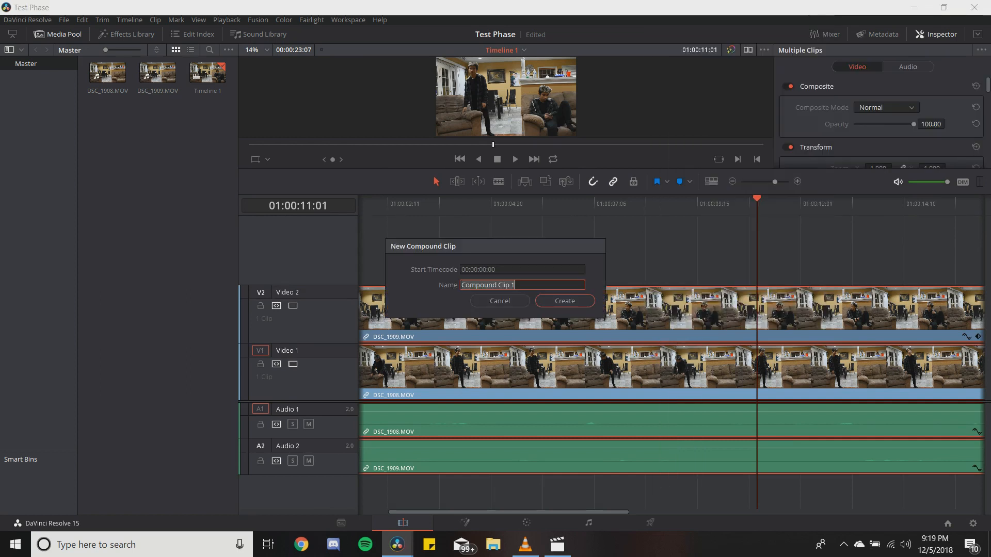
click(565, 301)
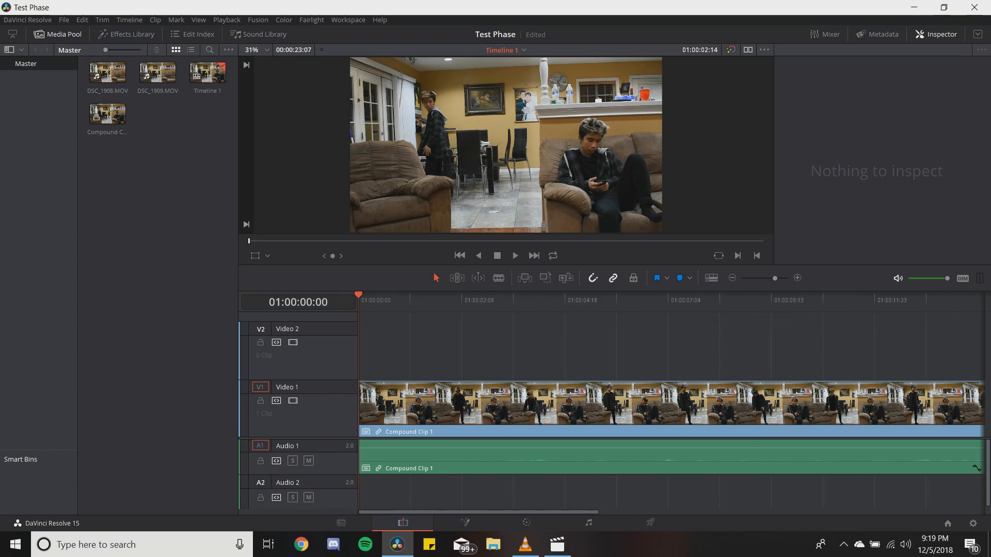
Step: Mute the Audio 1 and Audio 2 tracks of the compound clip timeline
click(308, 461)
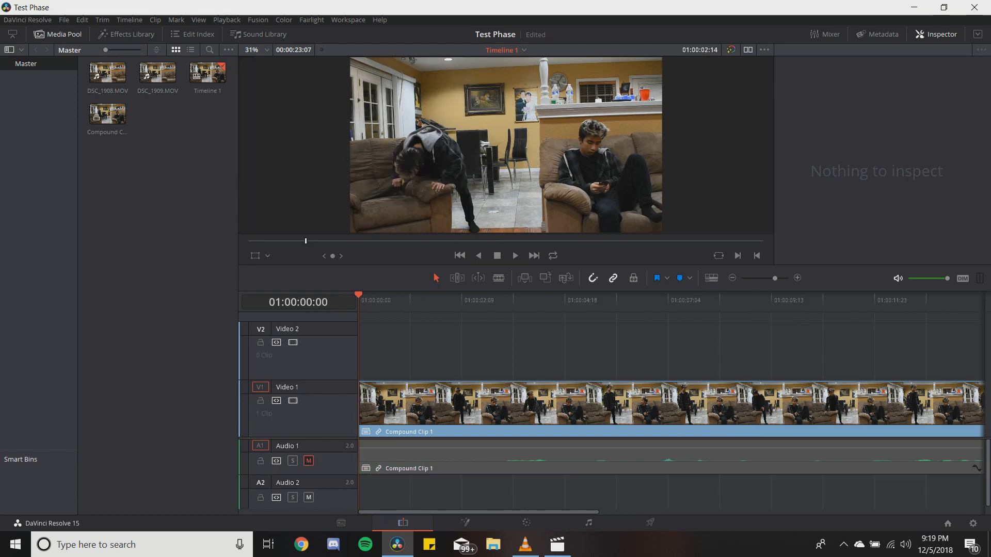
click(309, 497)
Step: On the Deliver page, enter a custom filename for the render and choose the Desktop as its output location
click(650, 523)
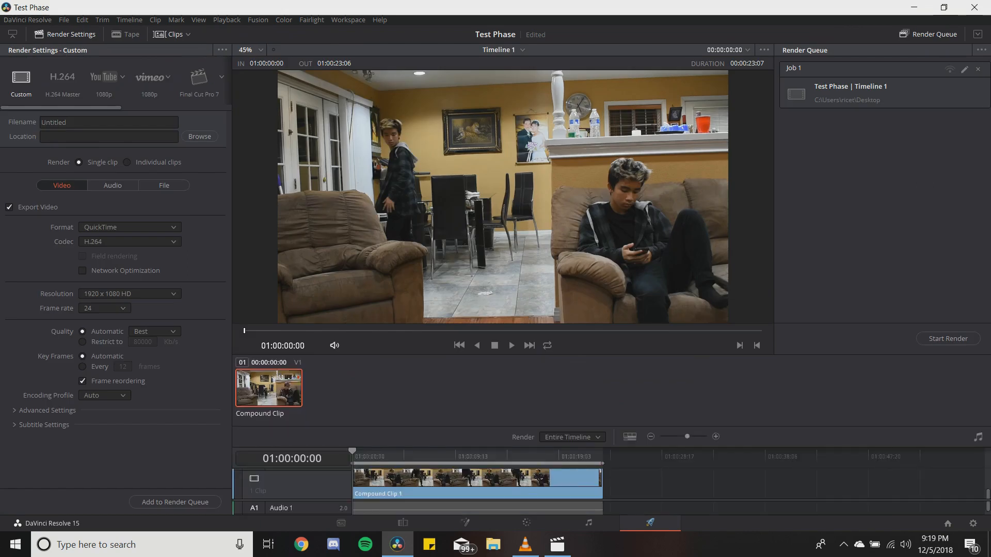
double_click(62, 123)
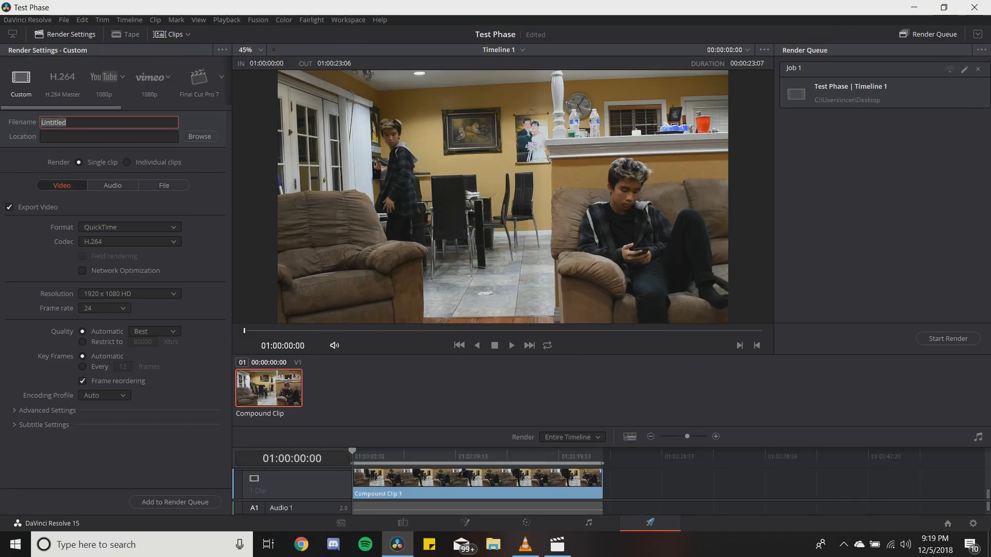
text(derek sucks)
key(Return)
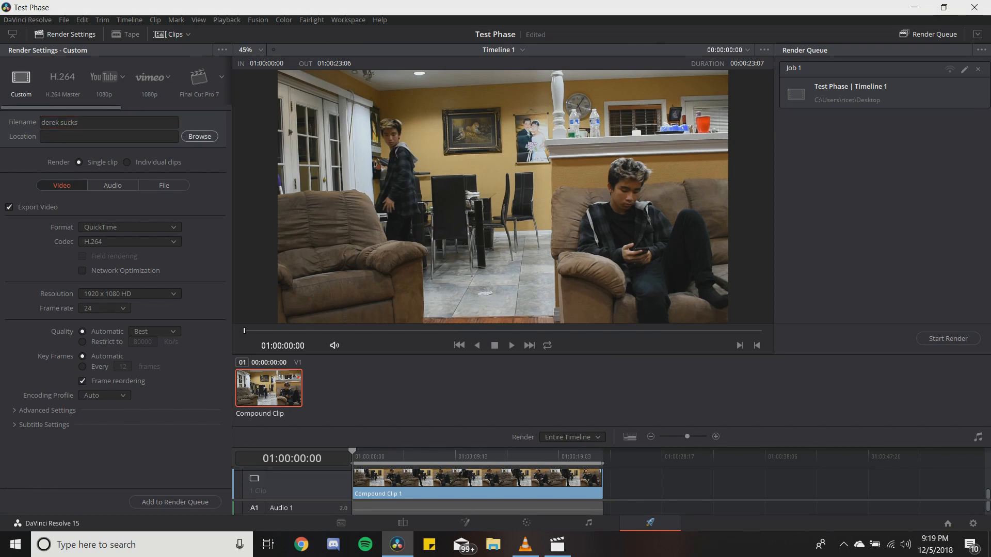
click(199, 136)
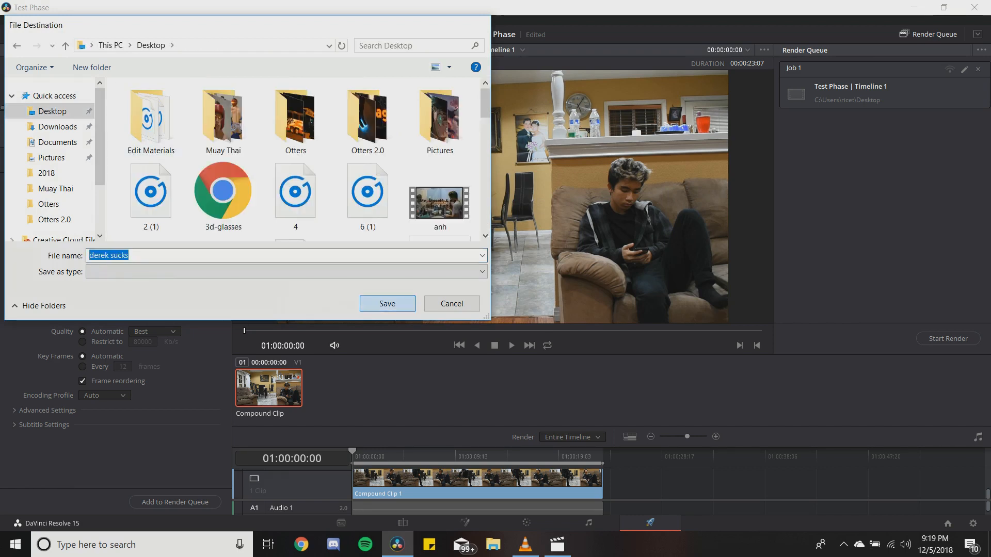
click(387, 304)
Step: Switch the render preset to YouTube 1080p and back to Custom, and add Timeline 1 to the render queue
click(104, 78)
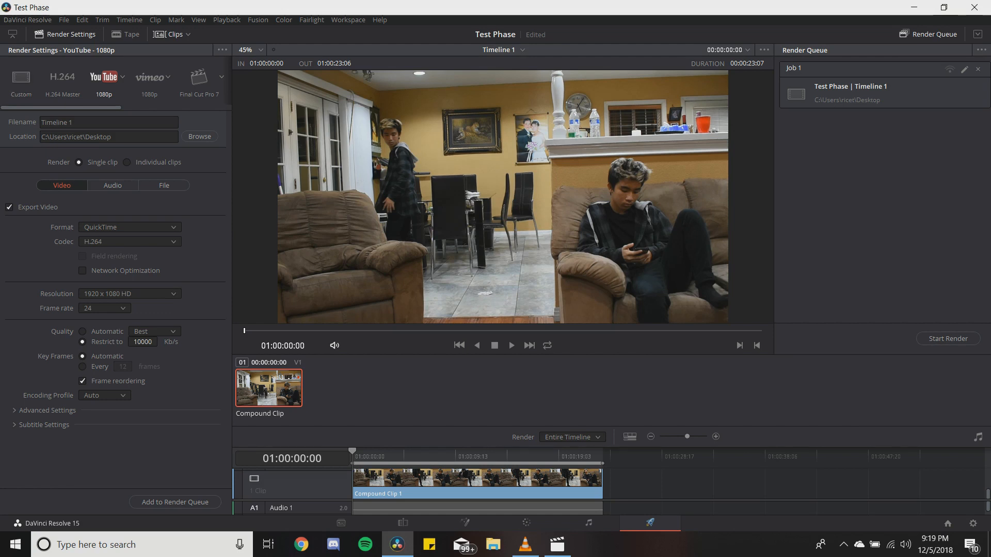
click(21, 83)
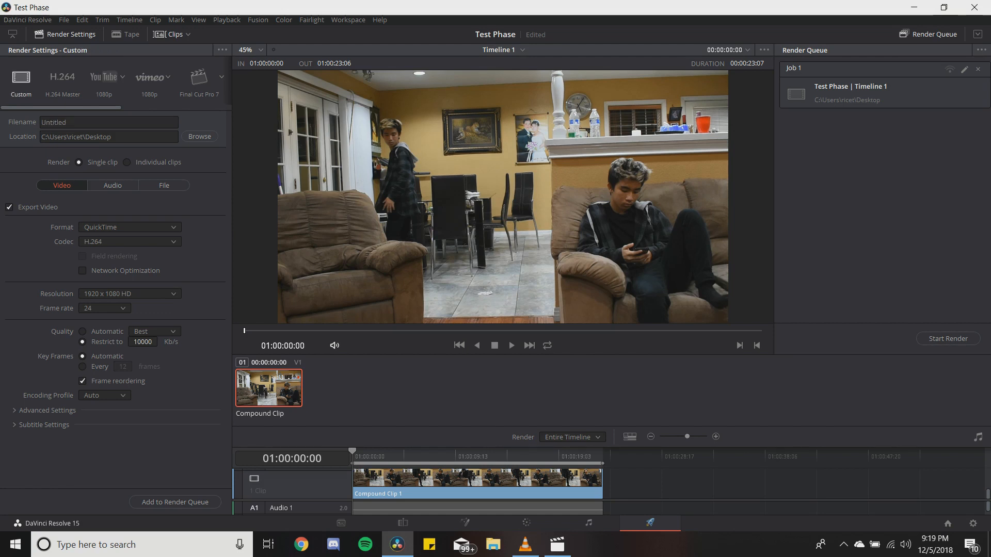
click(174, 502)
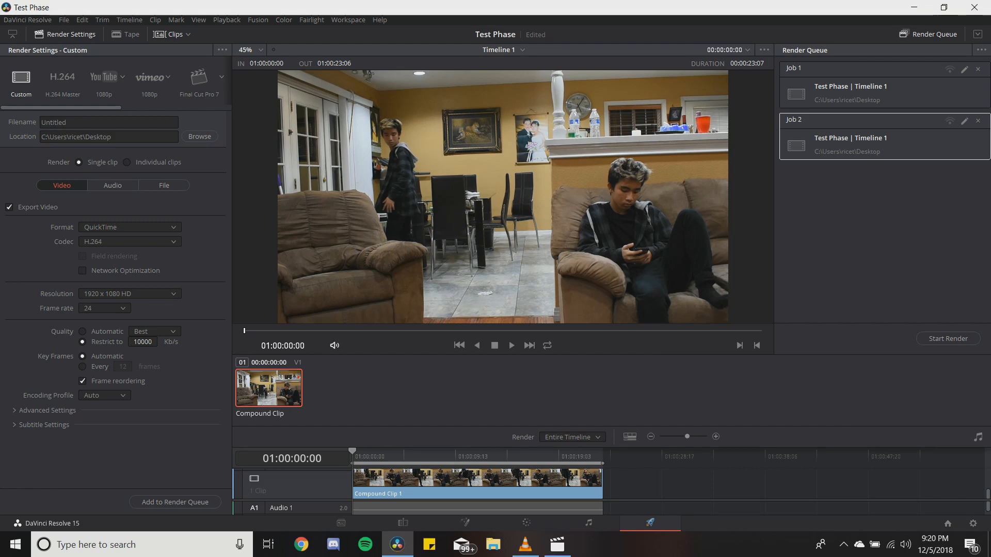
mouse_move(352, 454)
mouse_down()
mouse_move(594, 454)
mouse_move(352, 454)
mouse_up()
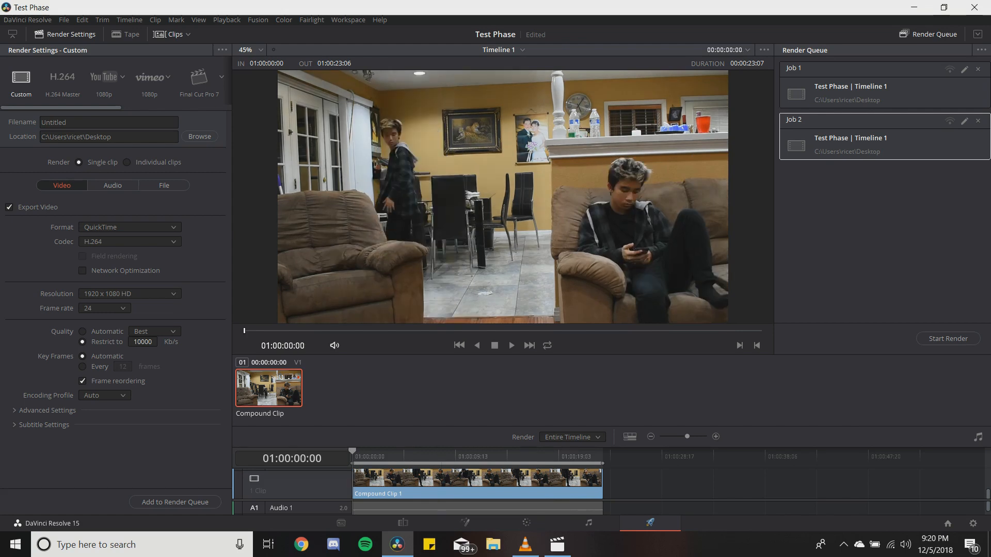